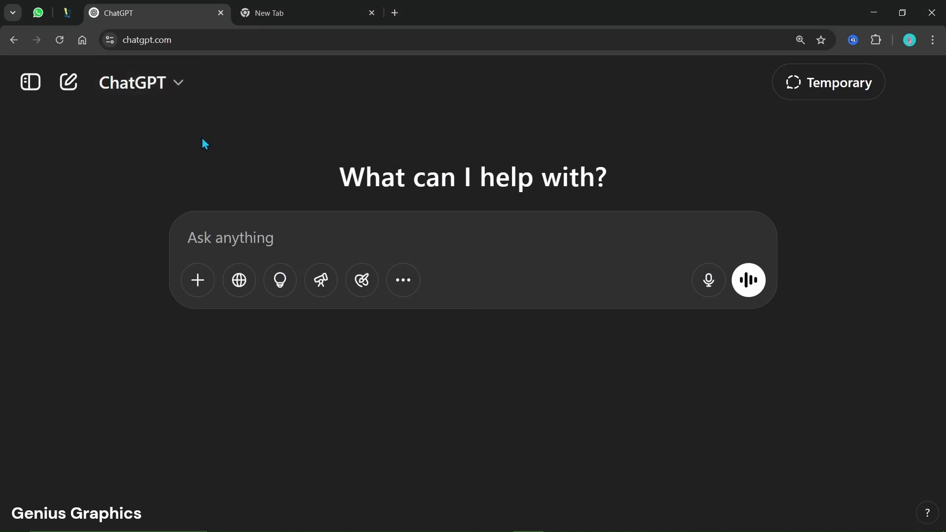
# - Turn on image creation and attach the OREO LOGO-BRANDING image from the computer
pyautogui.click(362, 282)
pyautogui.click(199, 285)
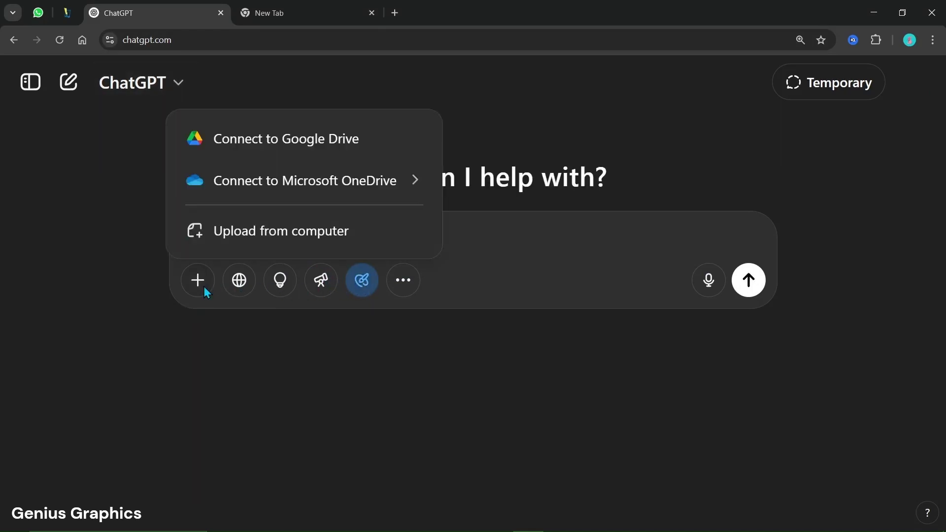
pyautogui.click(273, 244)
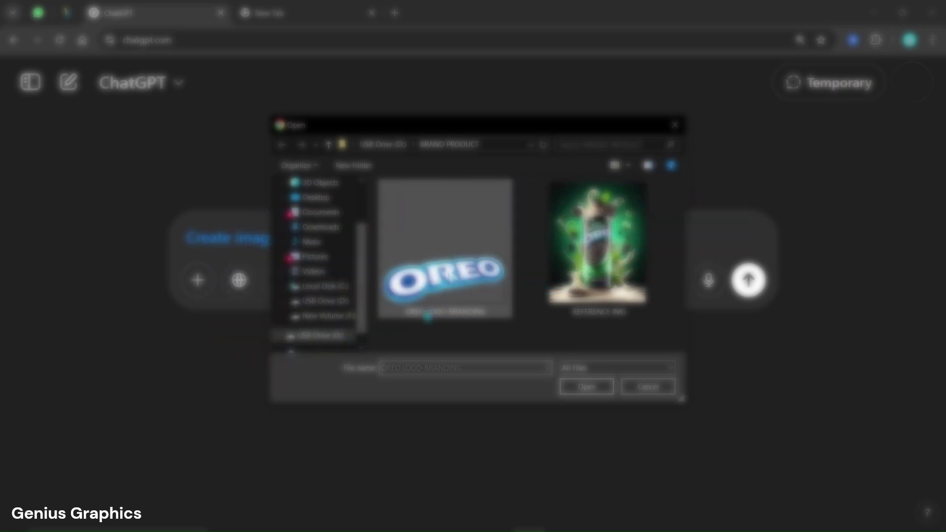
pyautogui.click(445, 251)
pyautogui.click(586, 386)
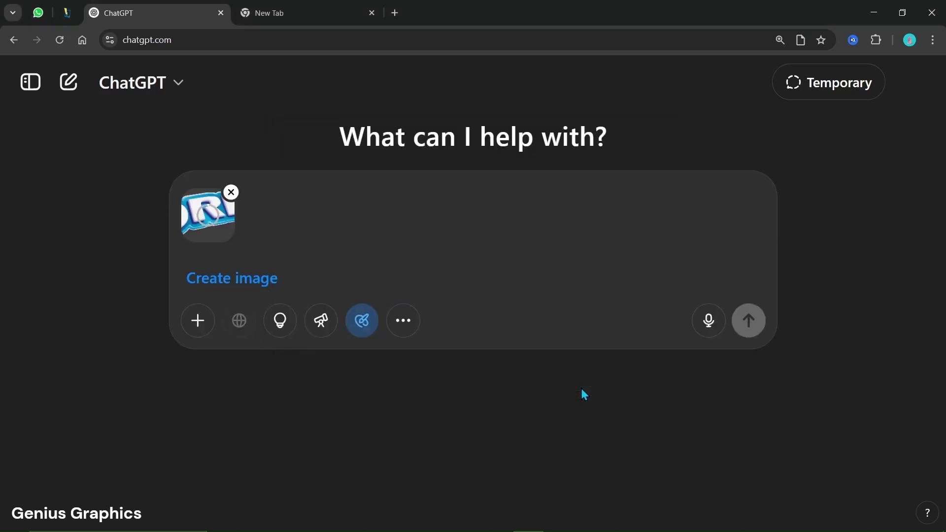
# - Start the prompt asking to keep the logo's design and font but replace 'OREO'
pyautogui.click(290, 284)
pyautogui.write('retaining ')
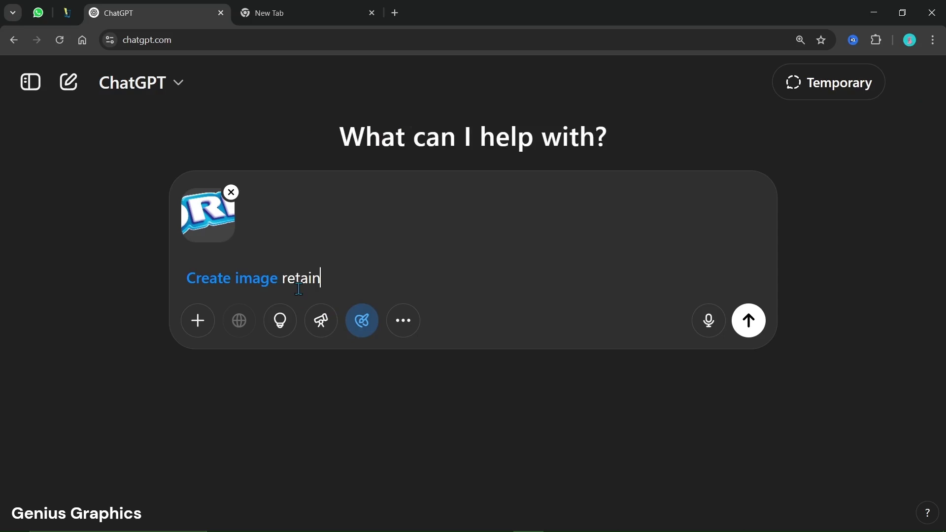
pyautogui.write('the ex')
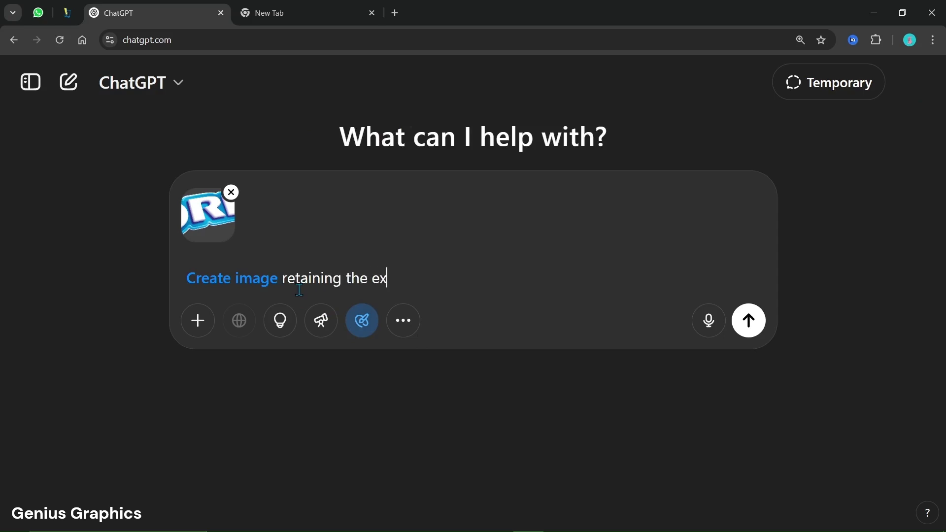
pyautogui.write('isting logo ')
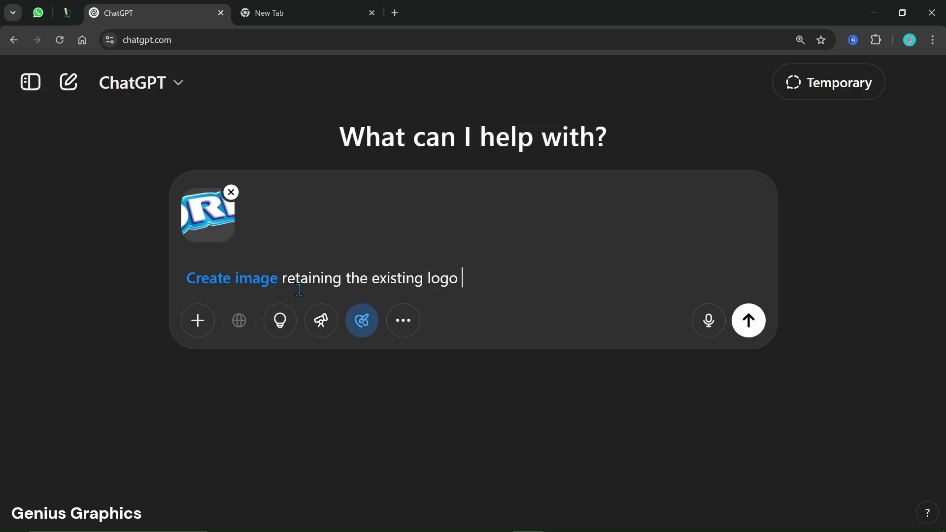
pyautogui.write('design and font')
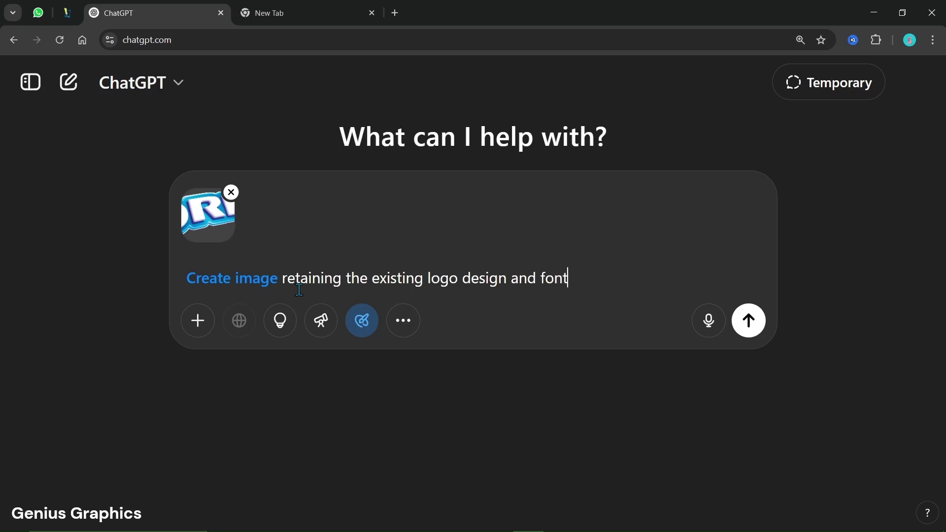
pyautogui.write(' style;')
pyautogui.write(' only replace')
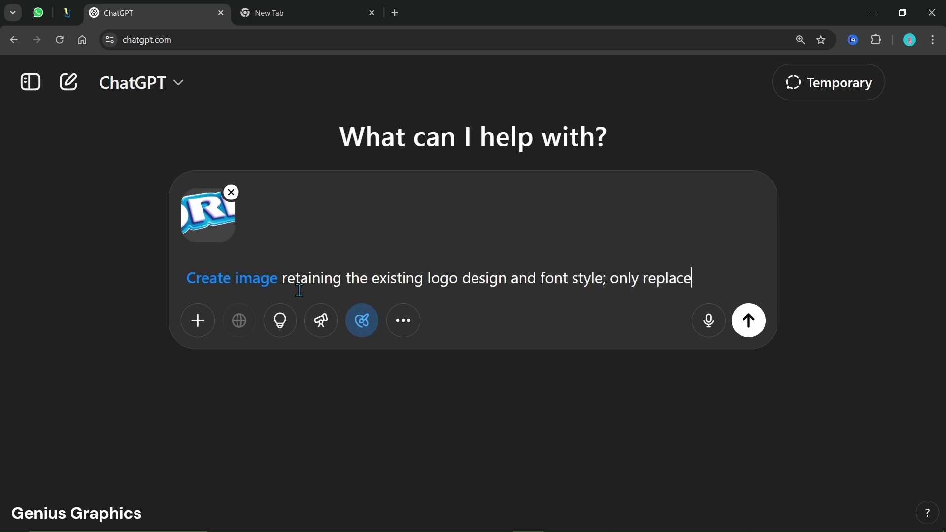
pyautogui.write(' the word ')
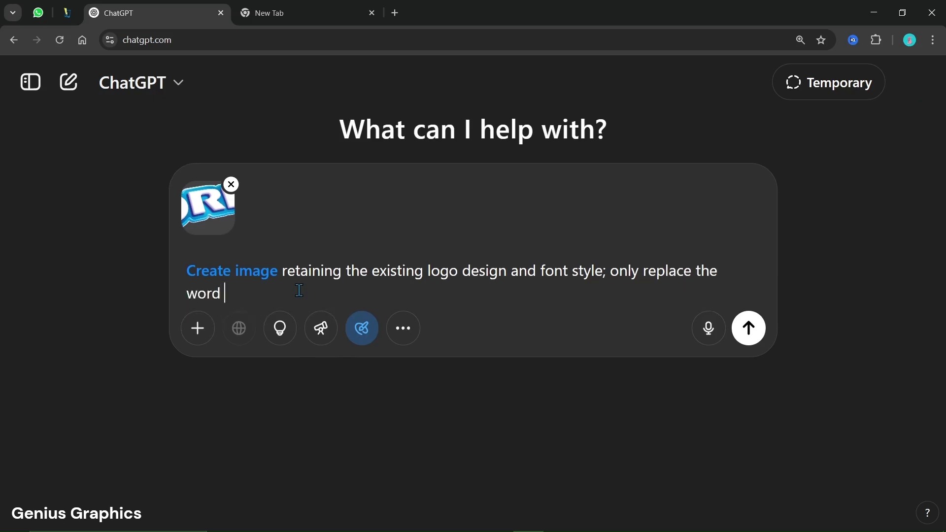
pyautogui.write("'OREO' ")
pyautogui.write("with 'GE")
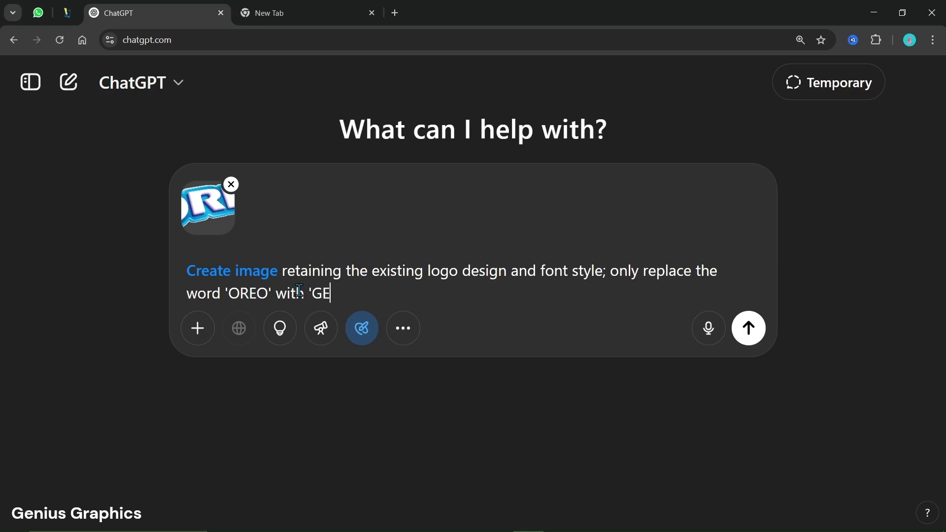
pyautogui.write('NIUS')
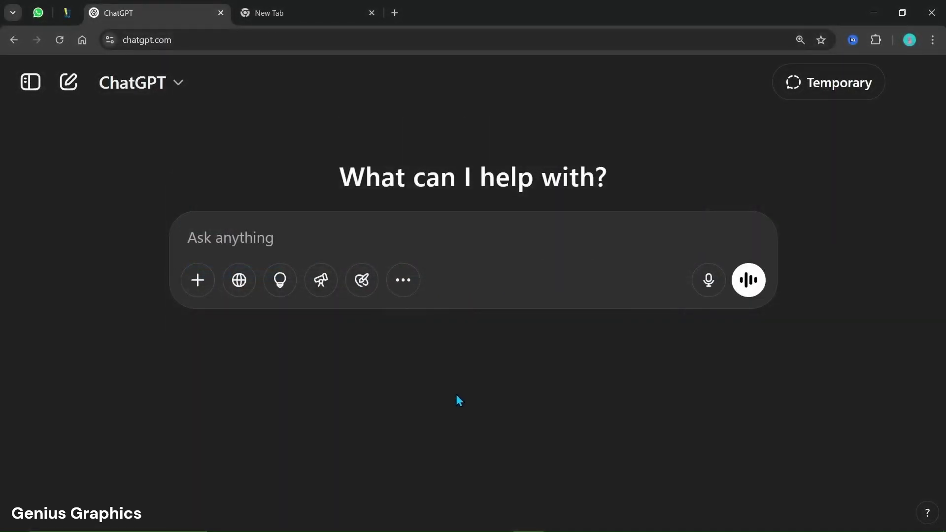
# - Turn on image creation and attach the GENIUS LOGO and REFERENCE IMG files
pyautogui.click(361, 280)
pyautogui.click(198, 280)
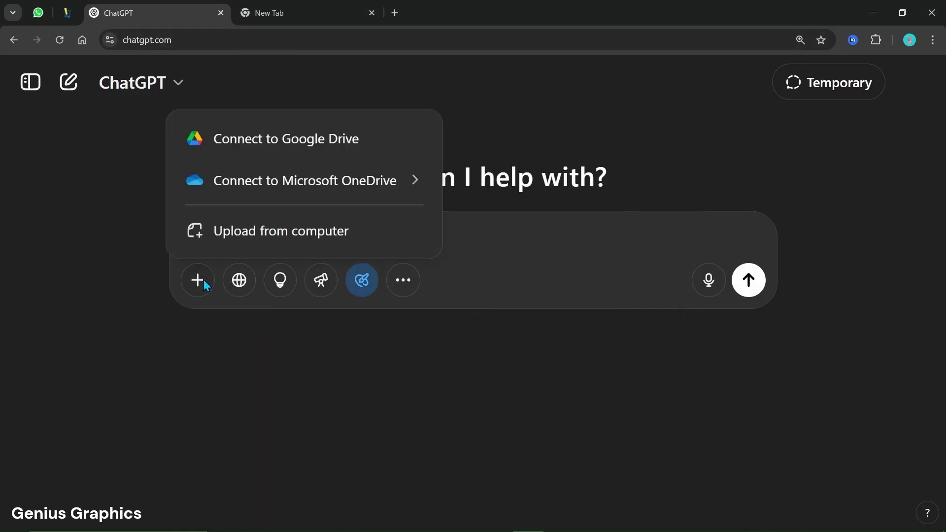
pyautogui.click(257, 231)
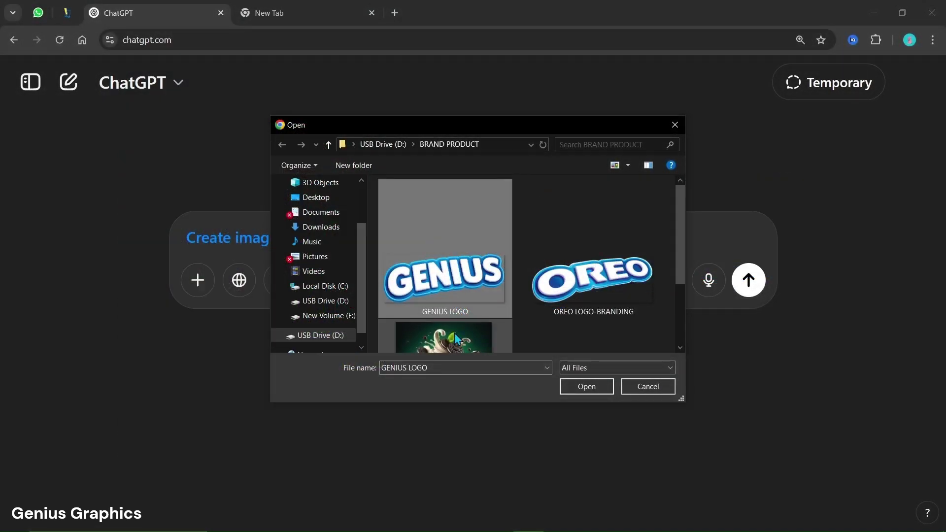
pyautogui.keyDown('ctrl'); pyautogui.click(443, 281); pyautogui.keyUp('ctrl')
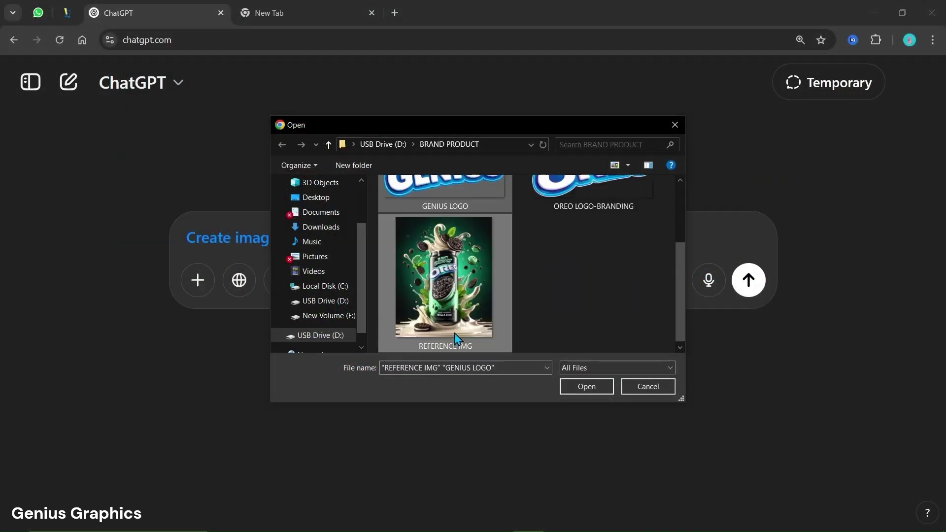
pyautogui.click(586, 387)
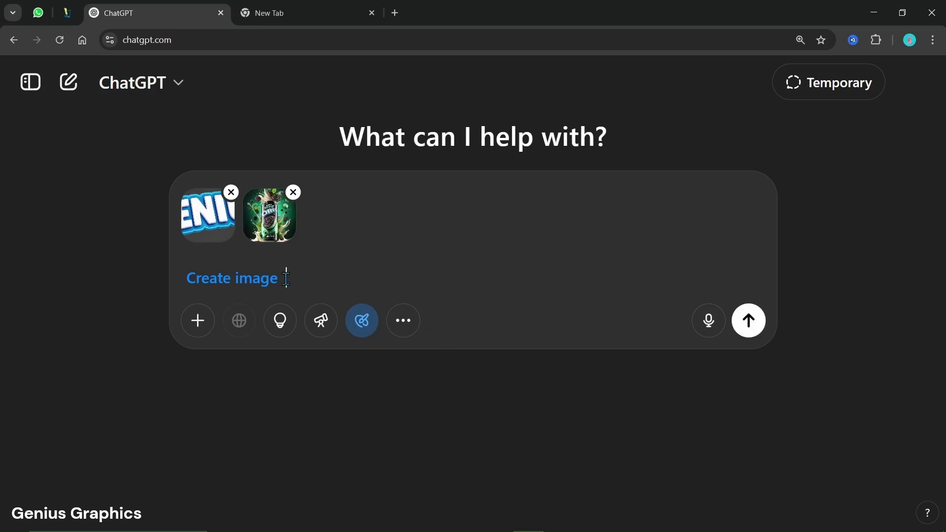
pyautogui.write('similar as it is')
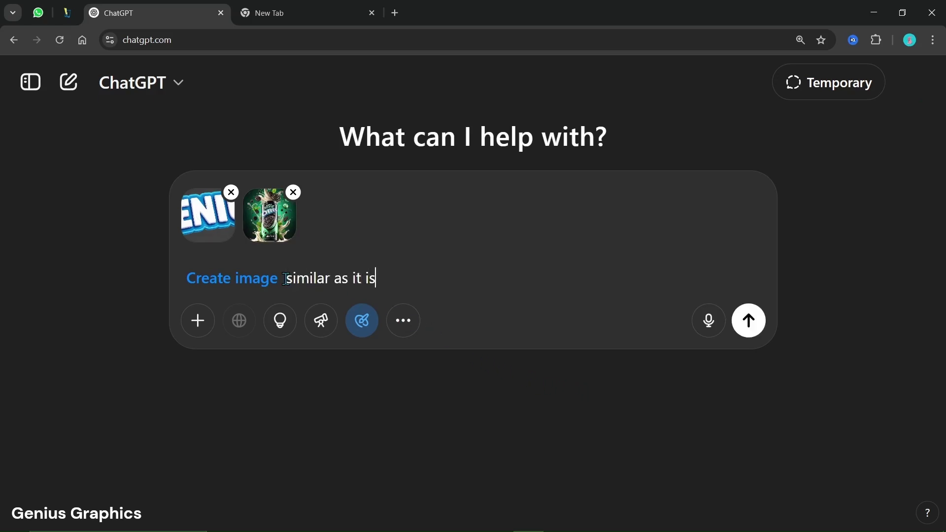
pyautogui.write(', replacing the')
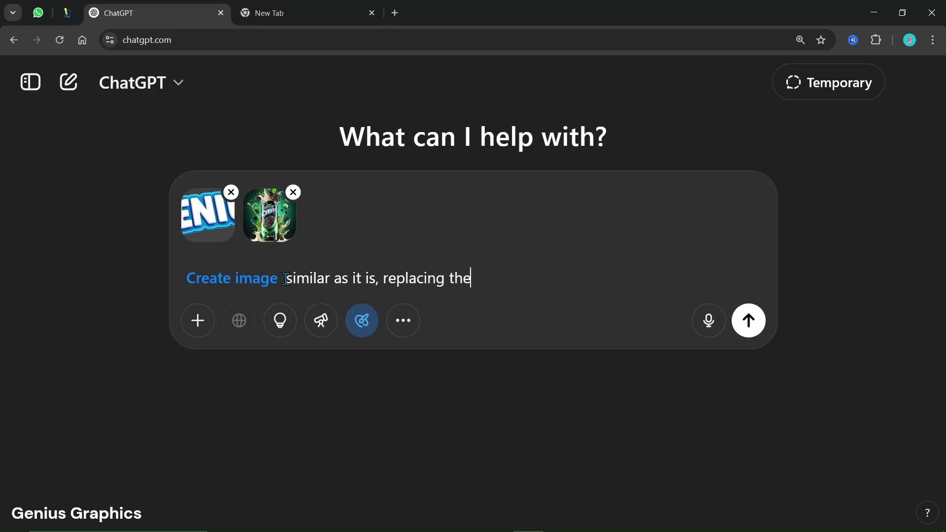
pyautogui.write(" 'OREO' lo")
pyautogui.write("go with 'GENIUS' ")
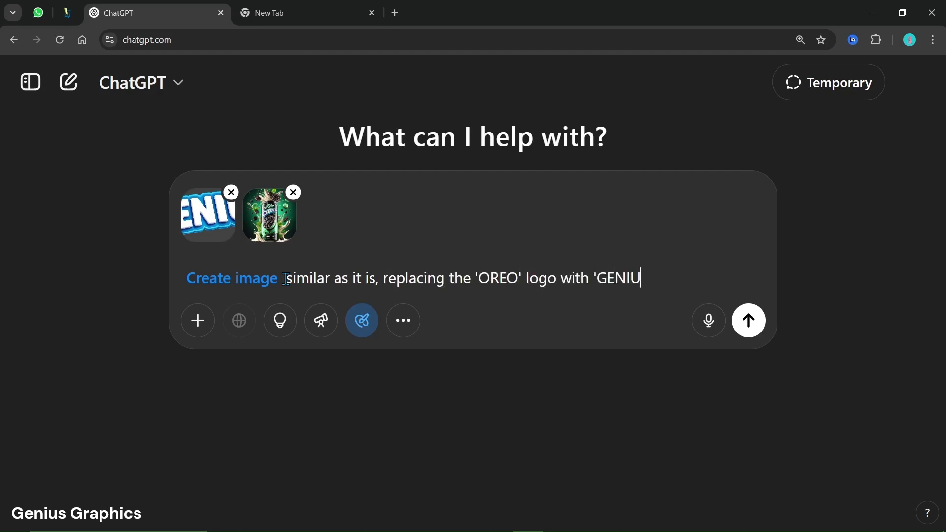
pyautogui.write('logo. Ad')
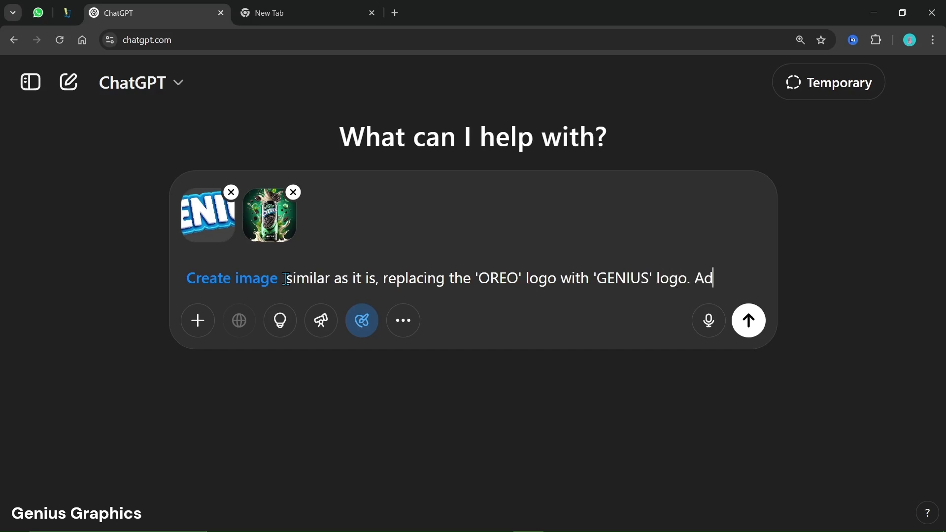
pyautogui.write('ditionally, ')
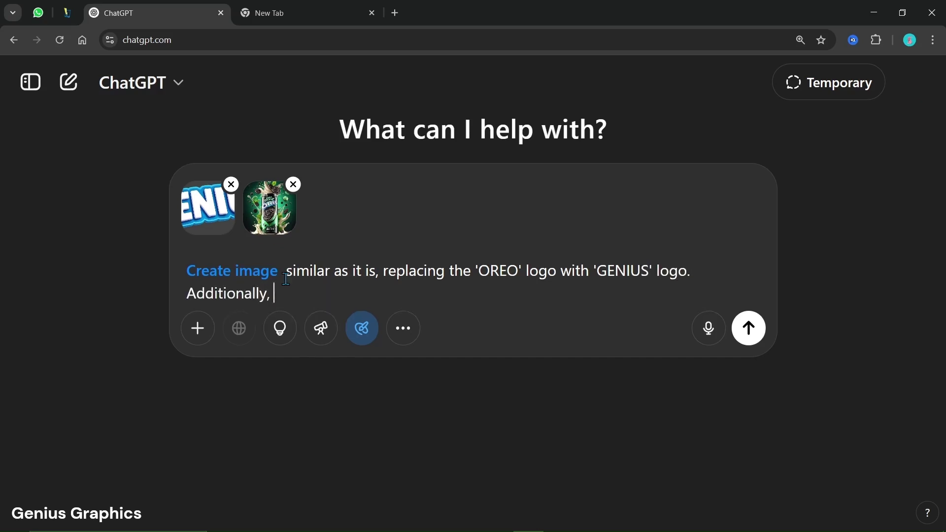
pyautogui.write('enhance the vis')
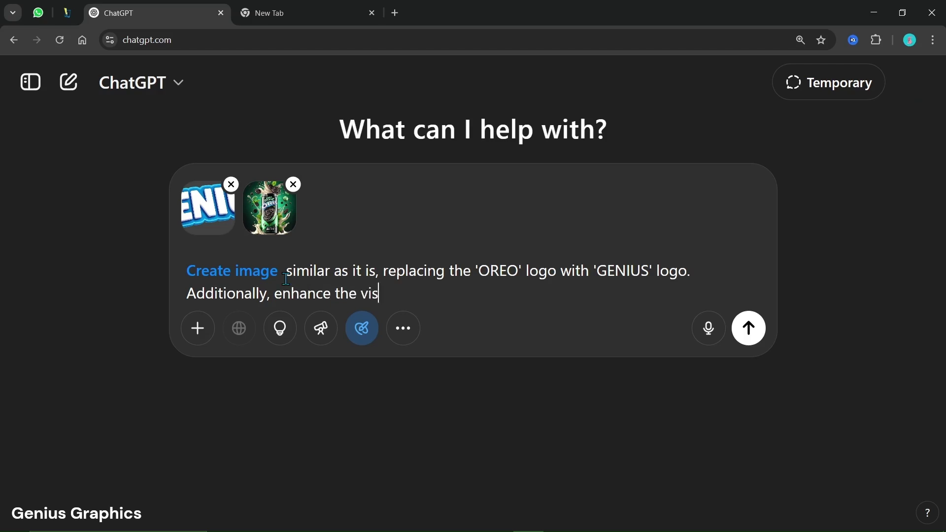
pyautogui.write('ual intensity ')
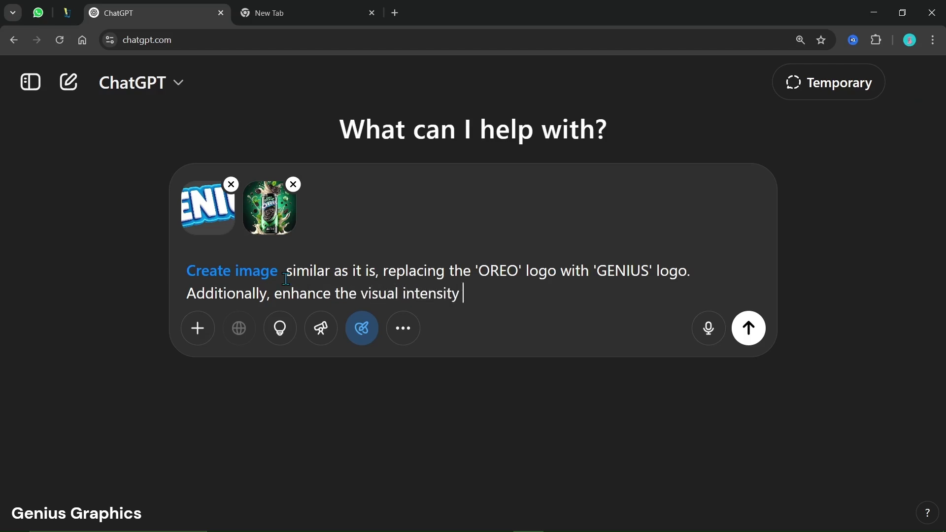
pyautogui.write('for greater impa')
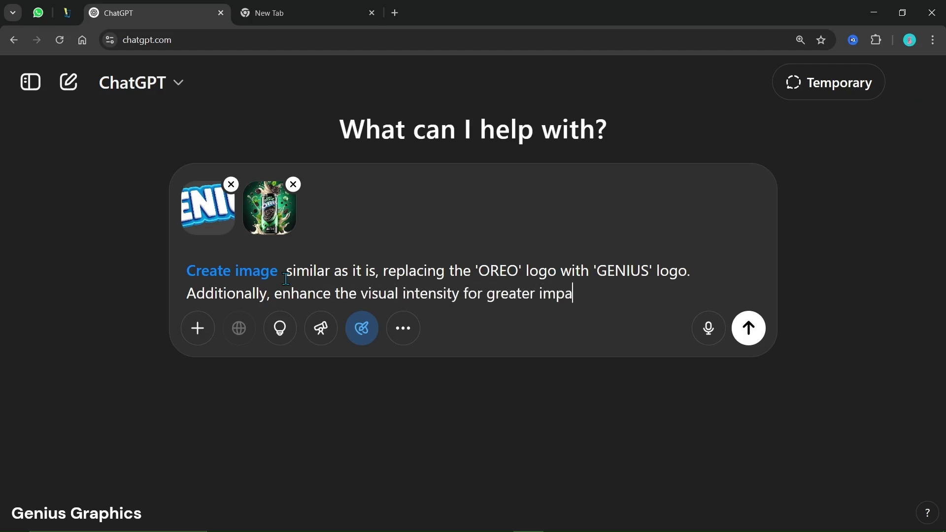
pyautogui.write('ct.')
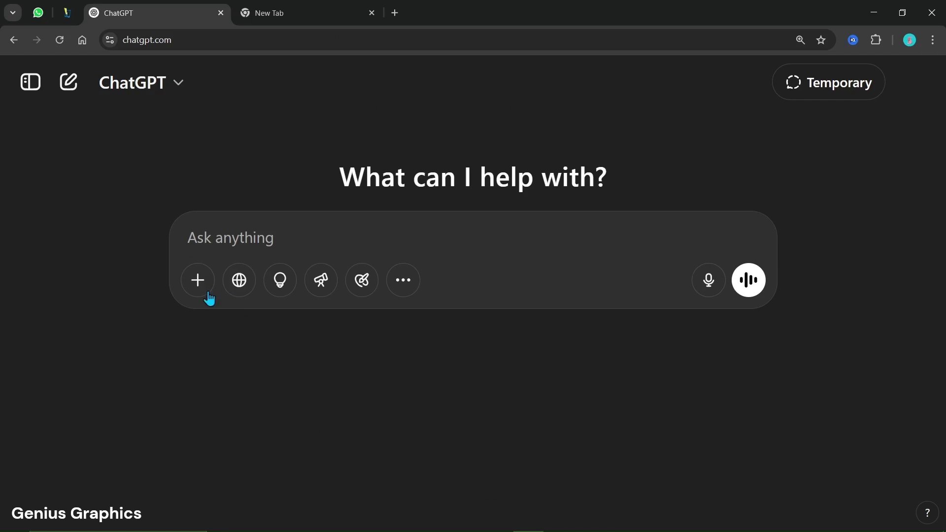
# - Attach the GENIUS MINT poster and start the strawberry-flavor recreation prompt
pyautogui.click(197, 280)
pyautogui.click(249, 229)
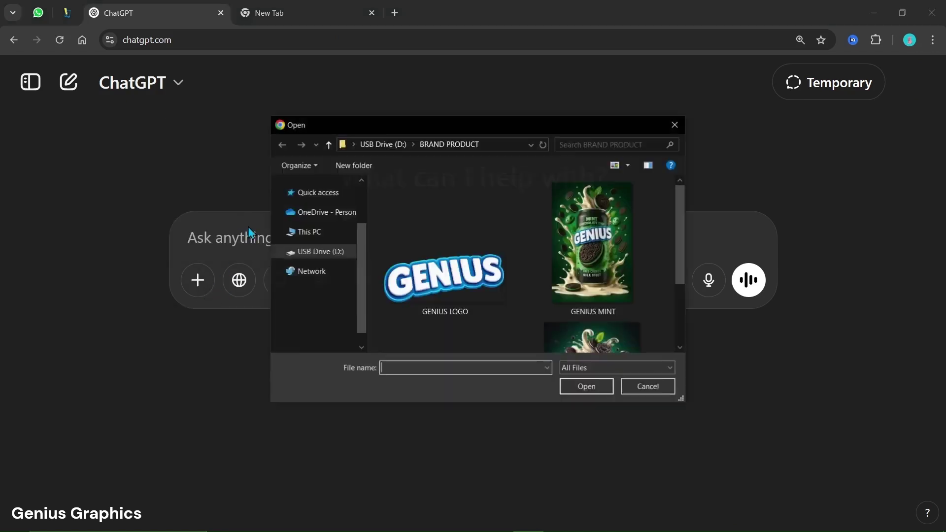
pyautogui.click(591, 248)
pyautogui.click(586, 386)
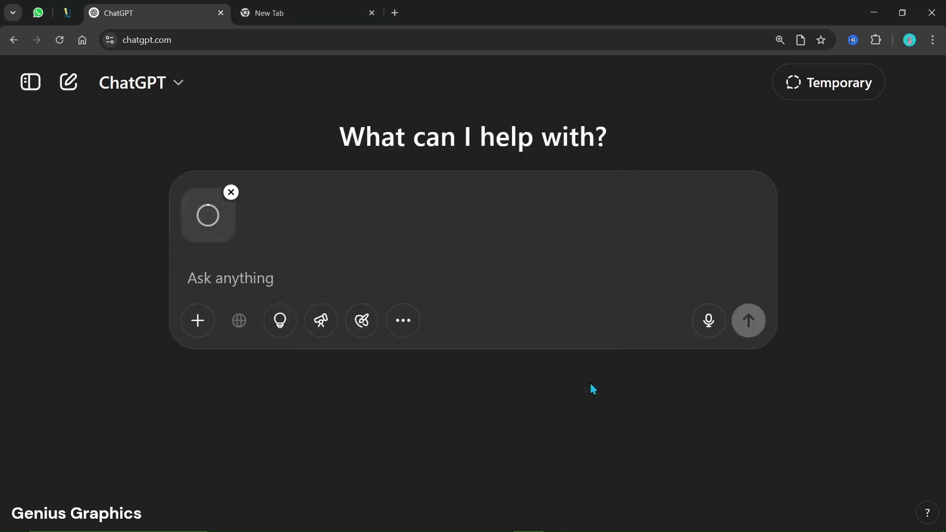
pyautogui.click(210, 279)
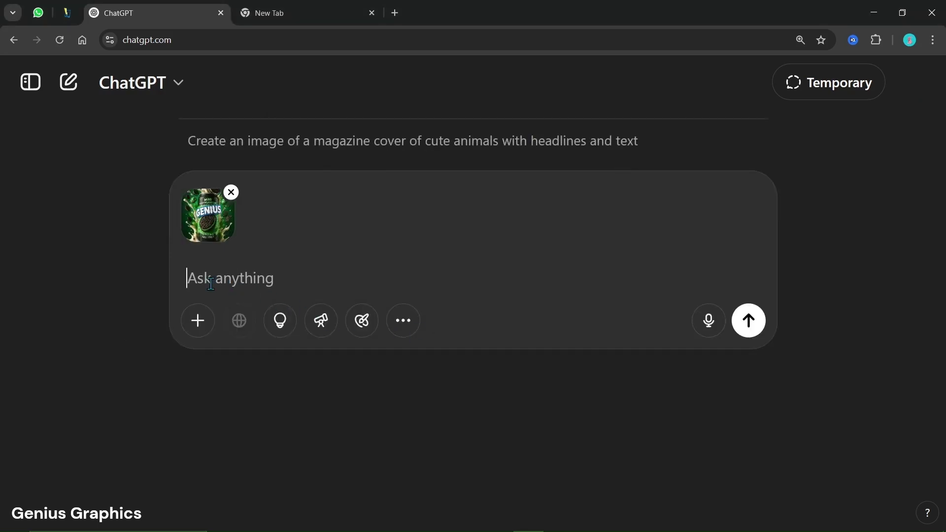
pyautogui.write('Recreate the image exactly as it')
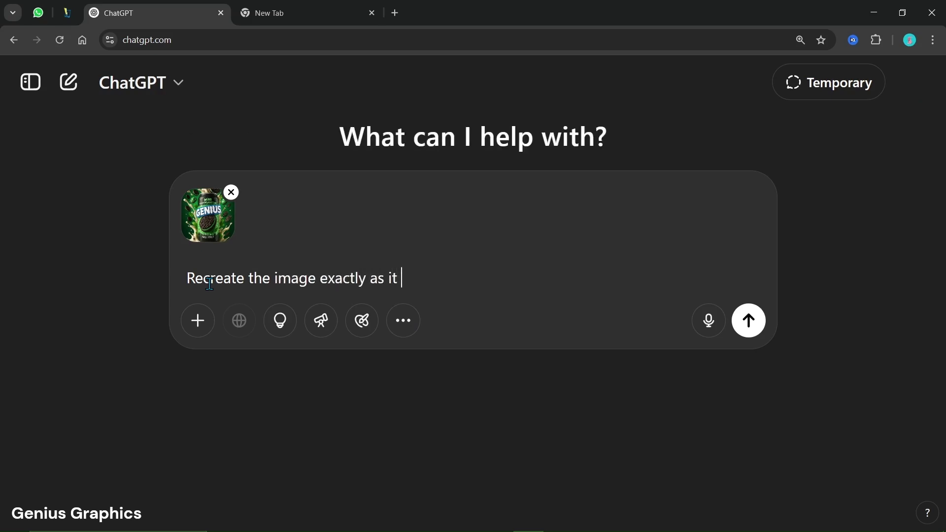
pyautogui.write(' is, with the')
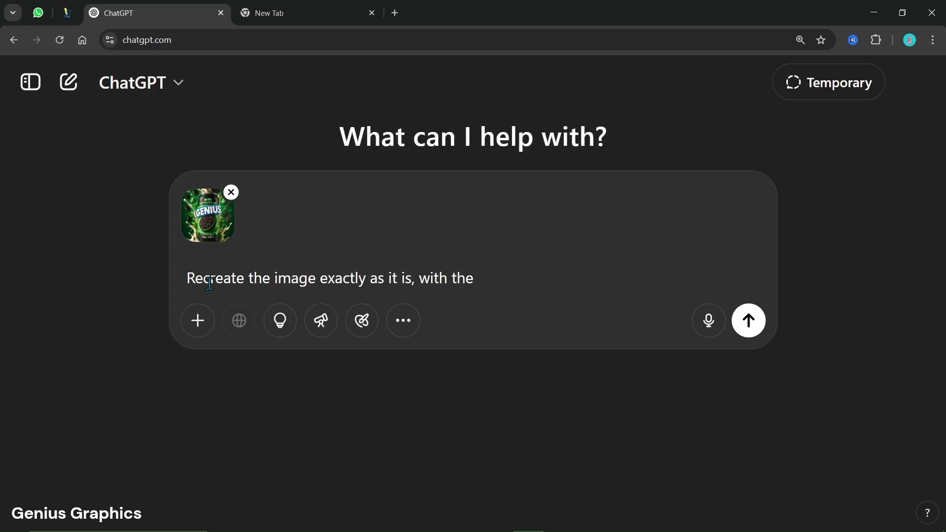
pyautogui.write(' only changes be')
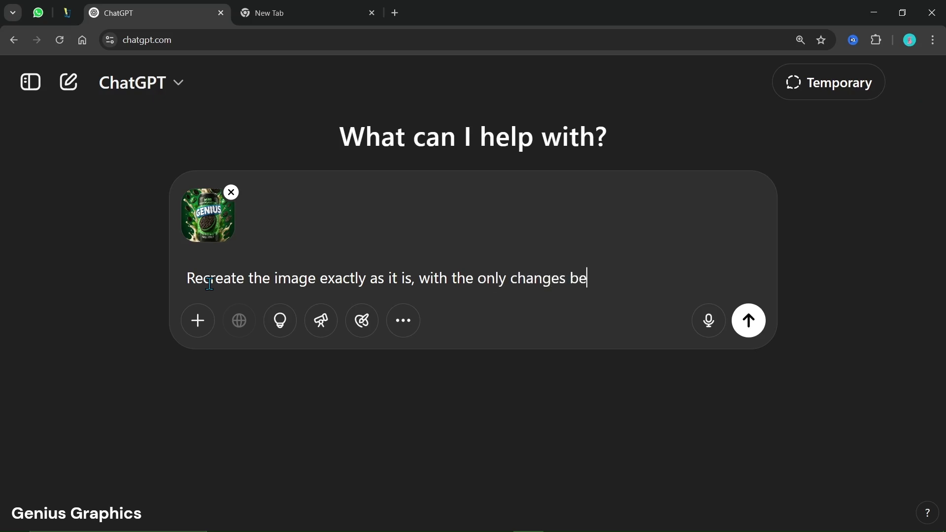
pyautogui.write('ing the flavor')
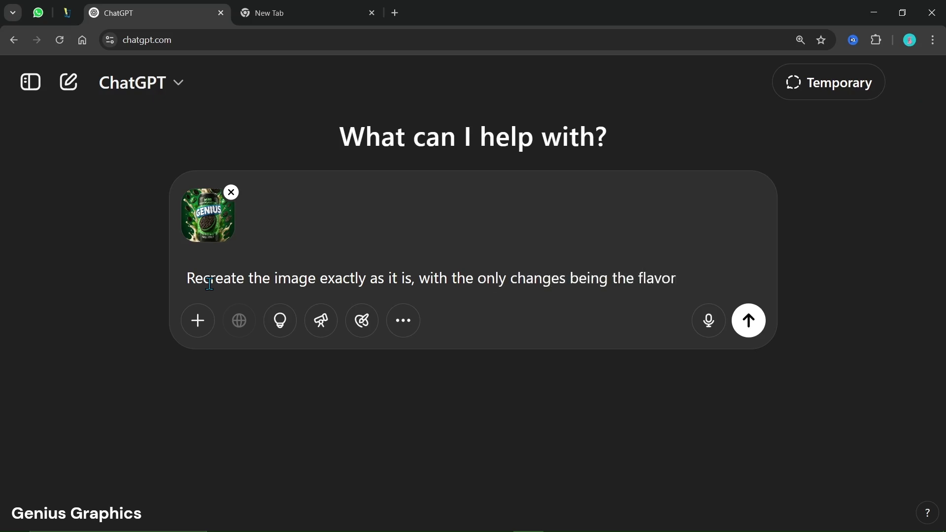
pyautogui.write(' updated from min')
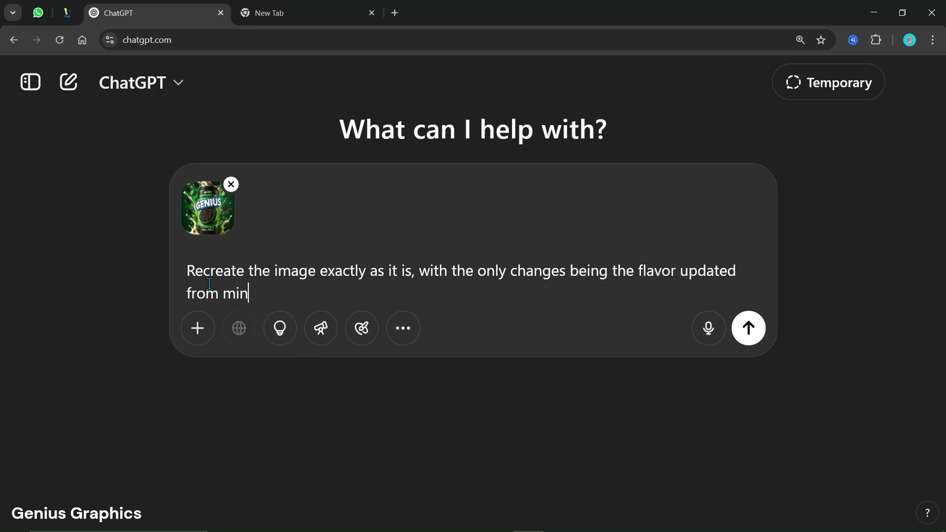
pyautogui.write('t to strawberry a')
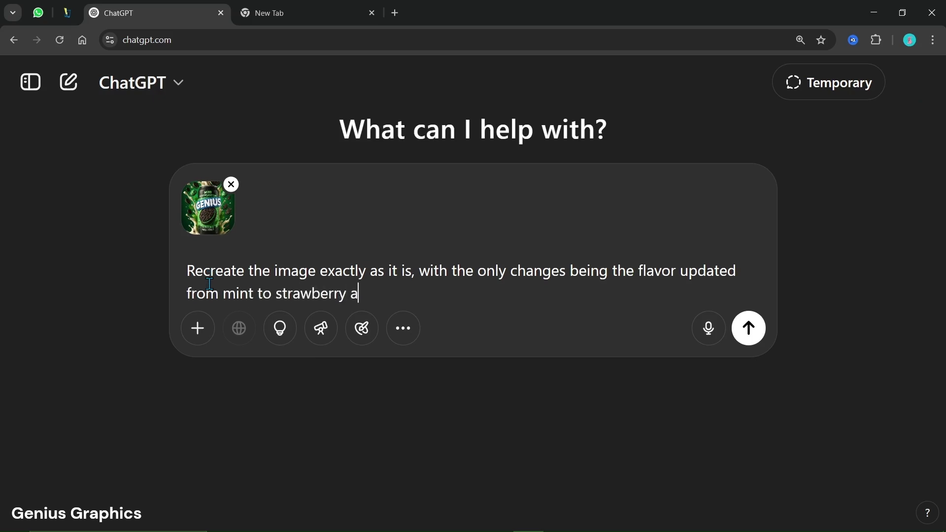
pyautogui.write('nd the color scheme')
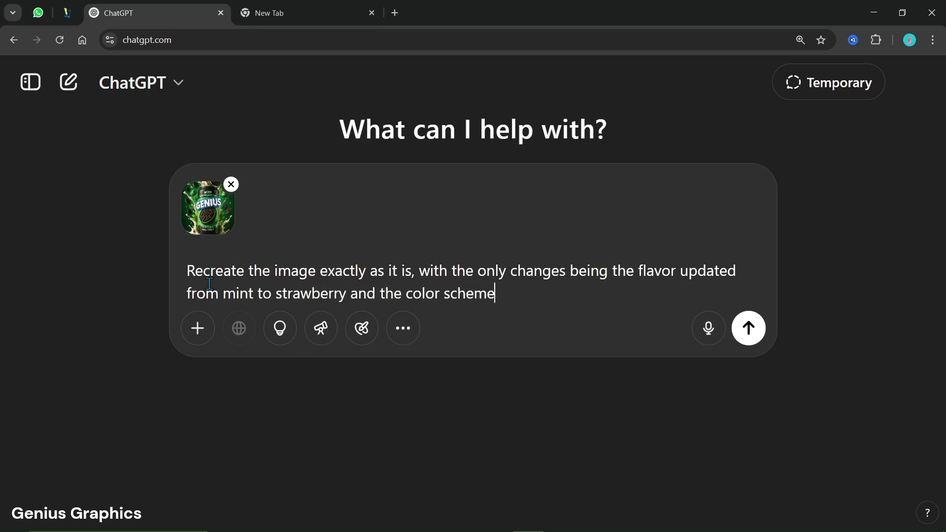
pyautogui.write(' adjusted accordi')
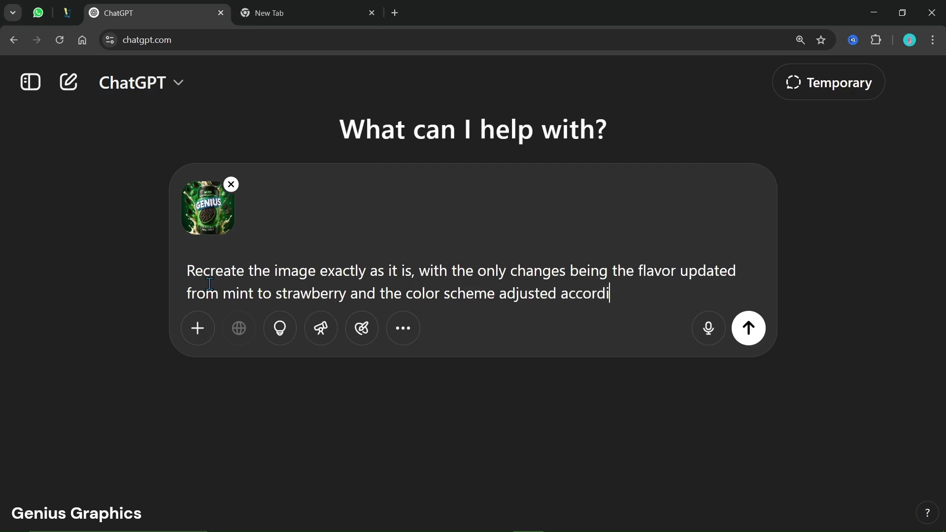
pyautogui.write('ngly to reflect')
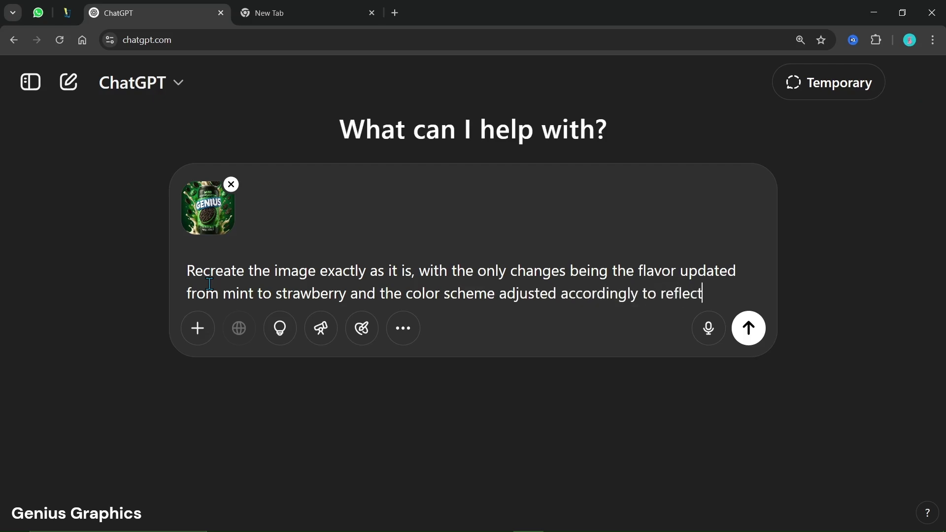
pyautogui.write(' the strawberry f')
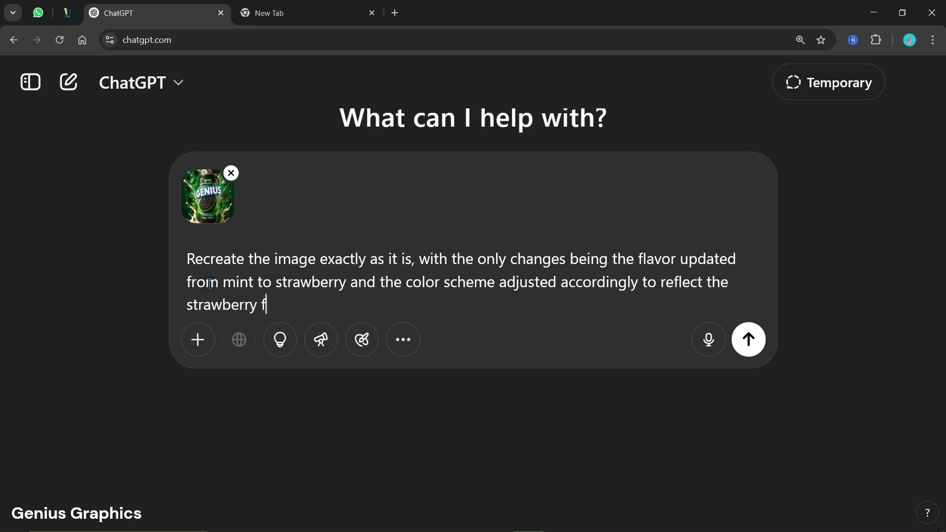
pyautogui.write('lavor.')
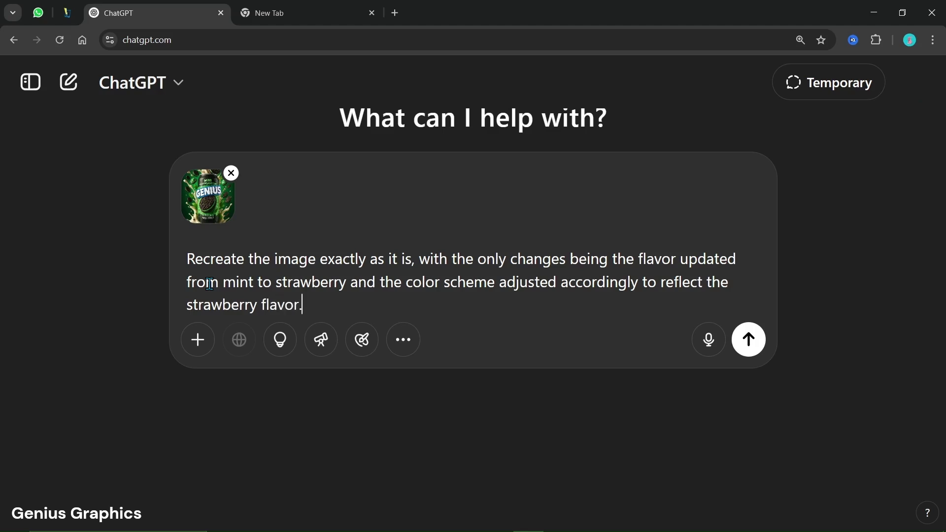